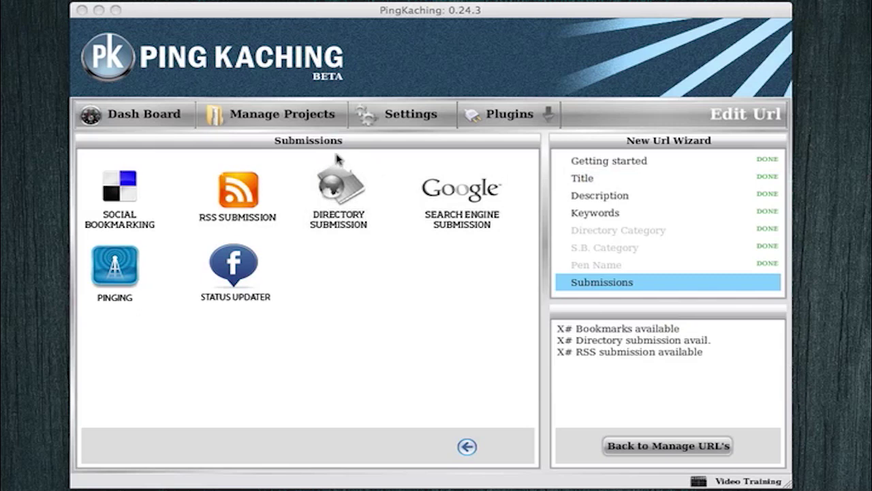
Open the Ping Kaching project from the projects list and select its PK ROOT URL and URL WIZARD entries.
click(266, 122)
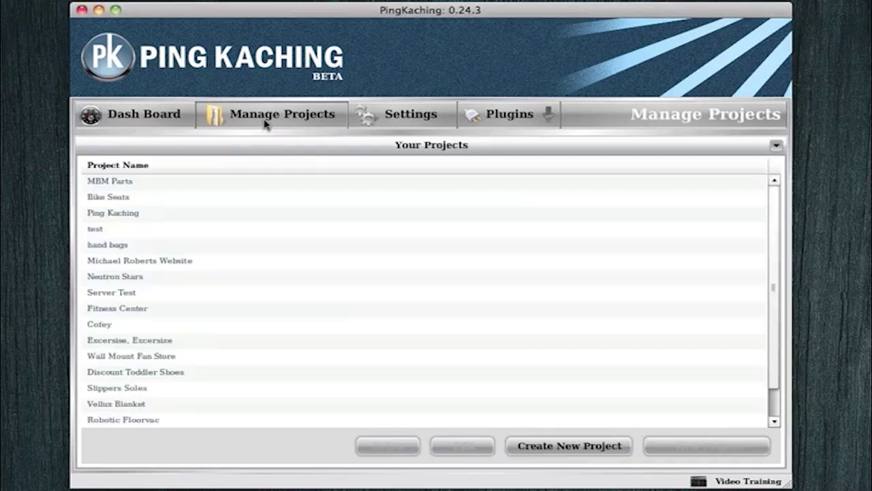
click(227, 203)
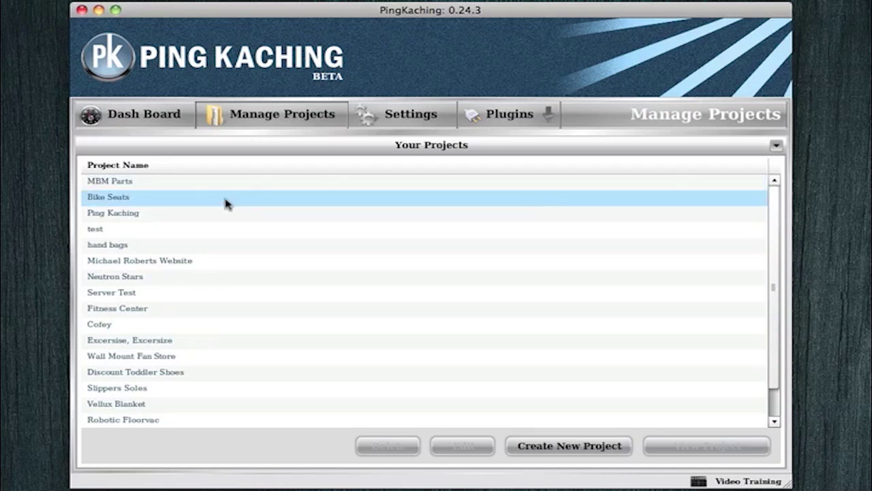
click(218, 215)
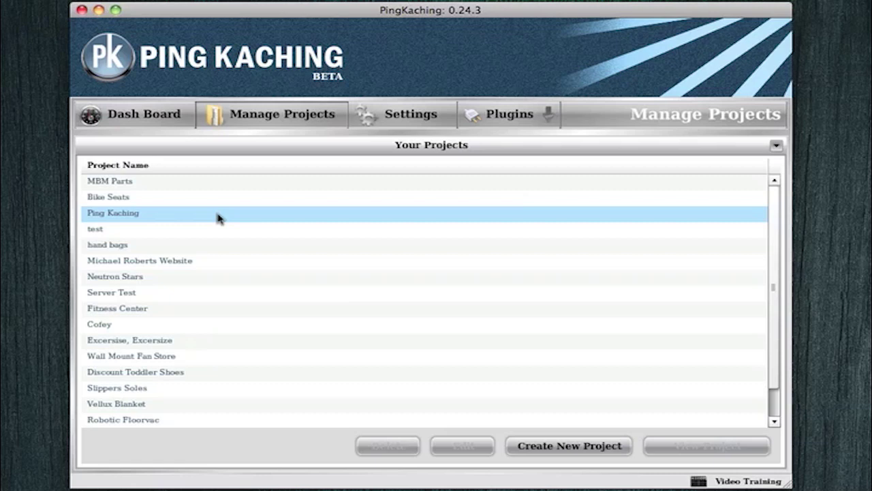
double_click(218, 217)
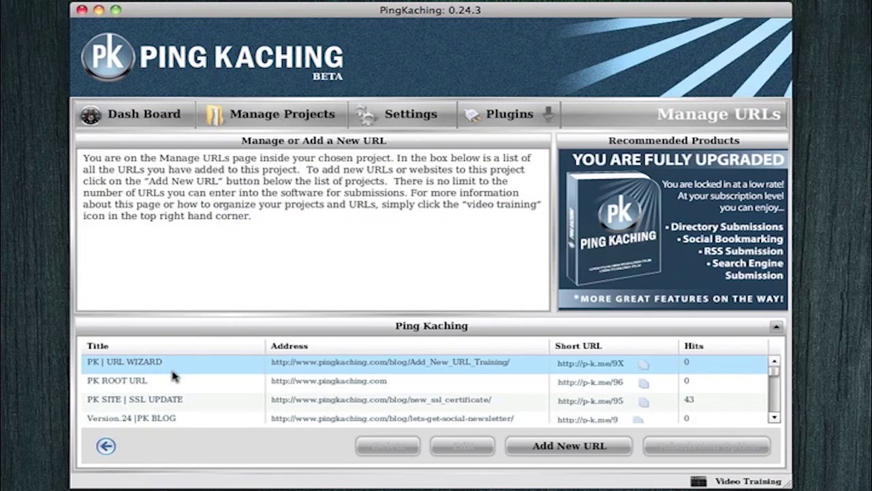
click(174, 379)
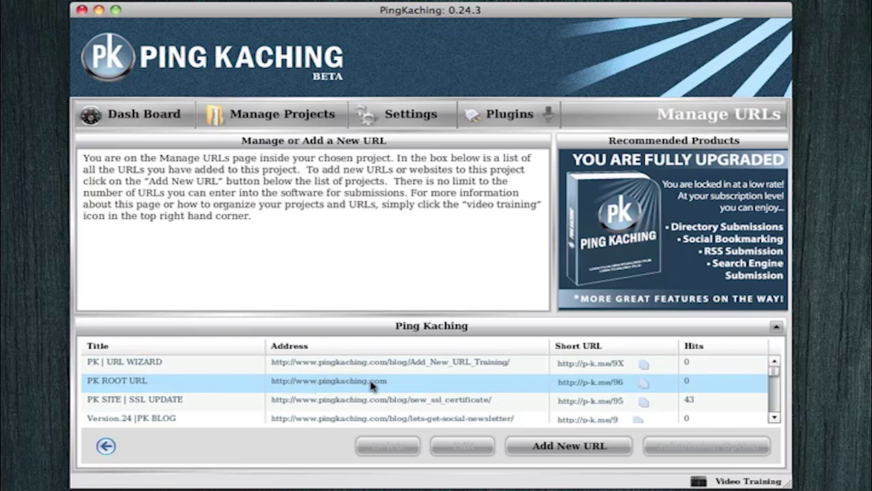
click(314, 366)
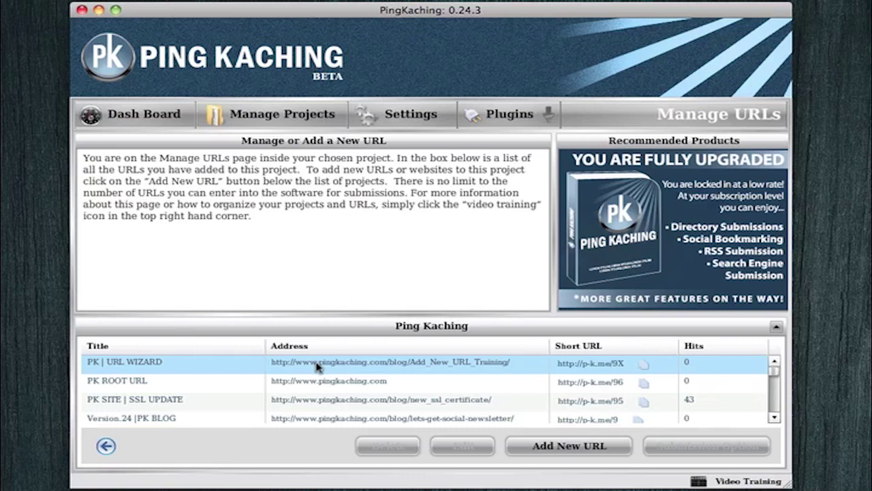
Review the saved Sb/Rss account logins in Settings, then return to the Dash Board.
click(384, 124)
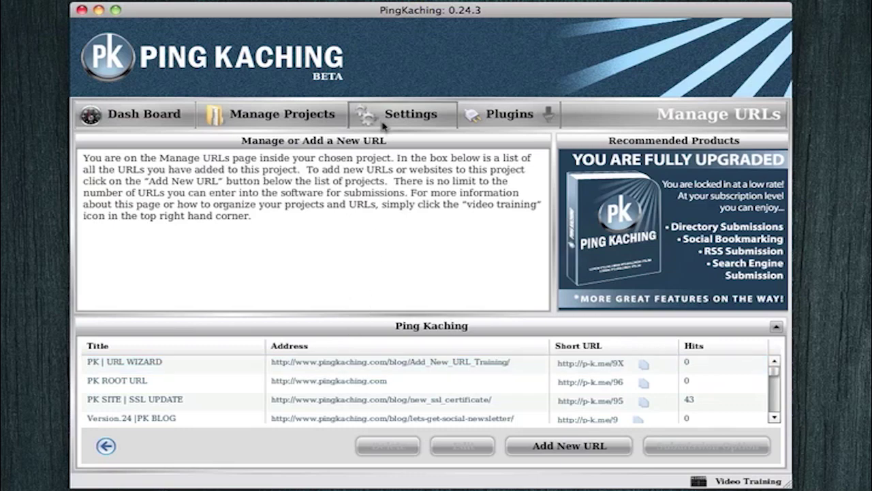
click(673, 205)
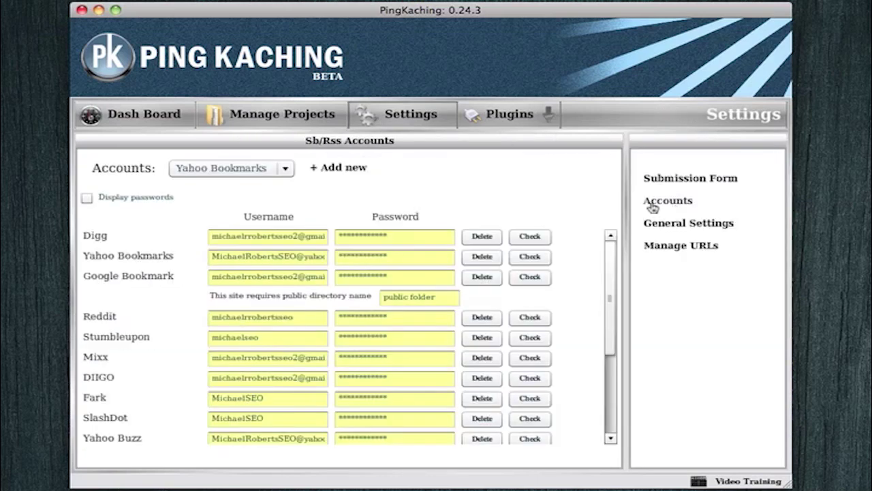
mouse_move(614, 245)
mouse_down()
mouse_move(613, 308)
mouse_move(614, 249)
mouse_up()
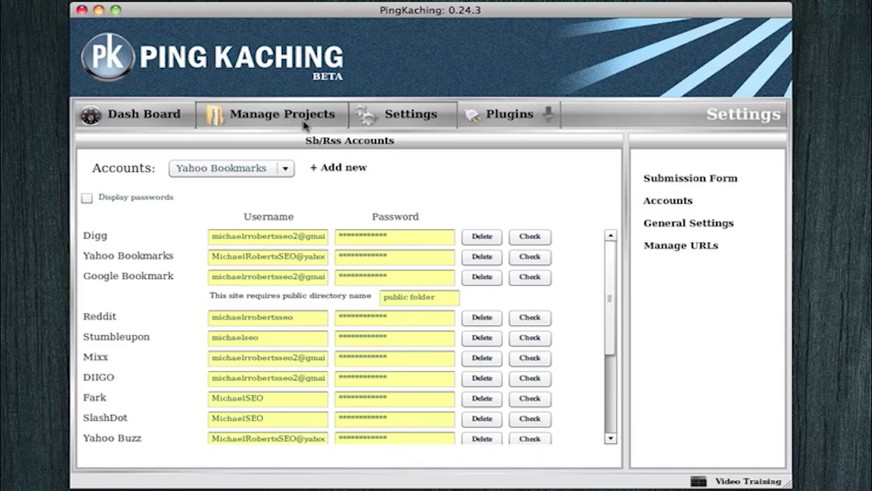
click(163, 121)
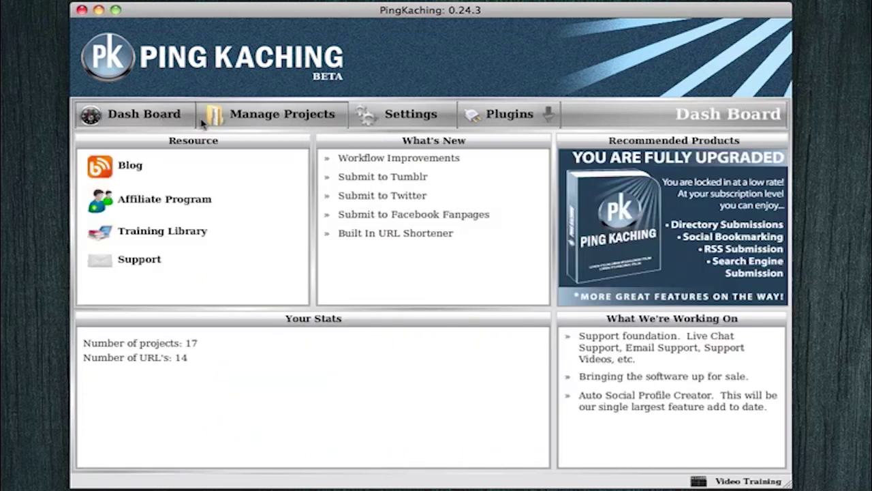
Open the Ping Kaching project from the projects list to show its URLs.
click(284, 115)
click(337, 197)
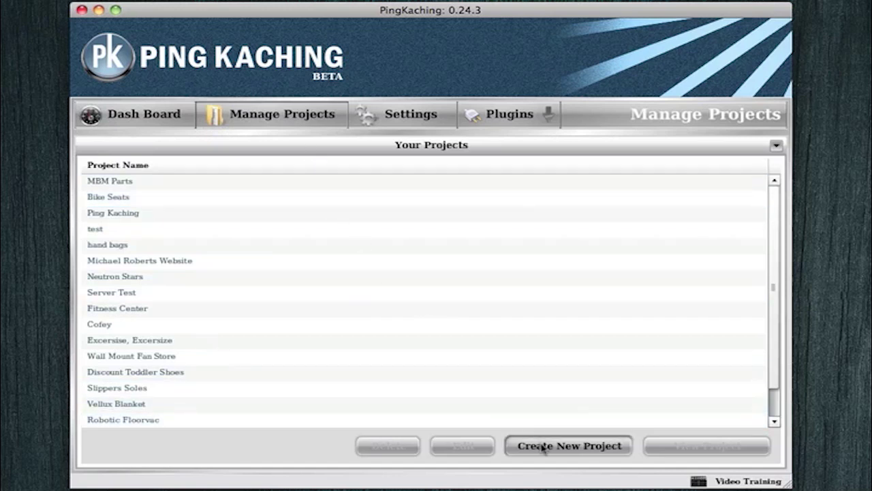
click(153, 220)
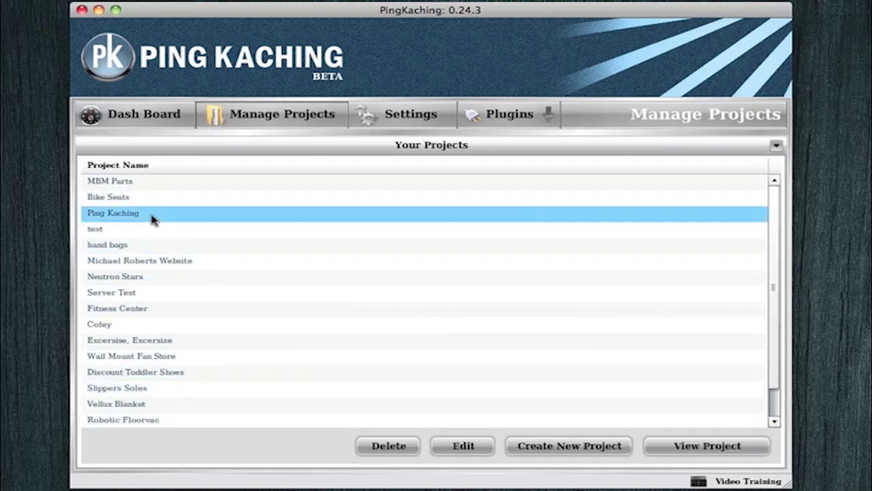
double_click(153, 219)
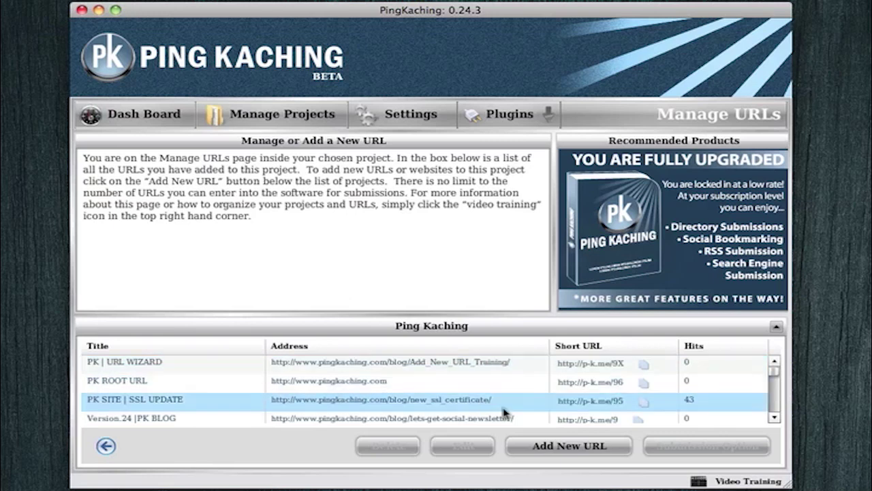
Cancel the Add New URL wizard, select PK ROOT URL, and bring up its Submission Option.
click(560, 450)
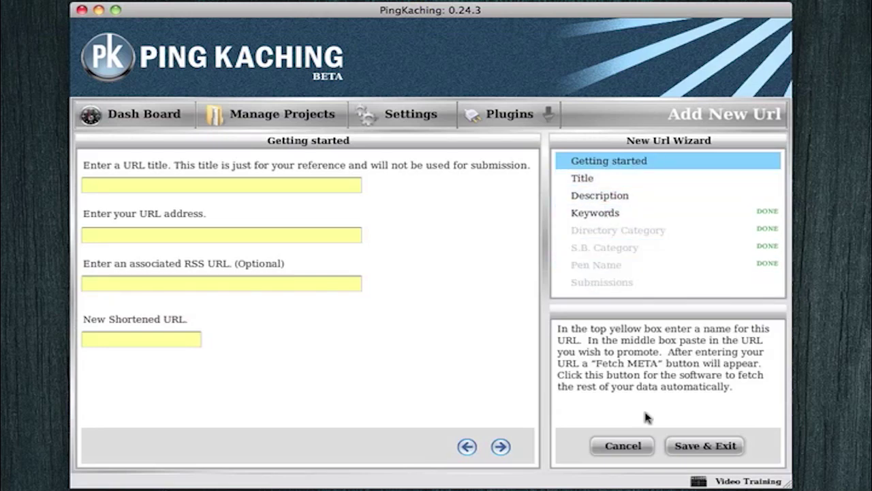
click(622, 446)
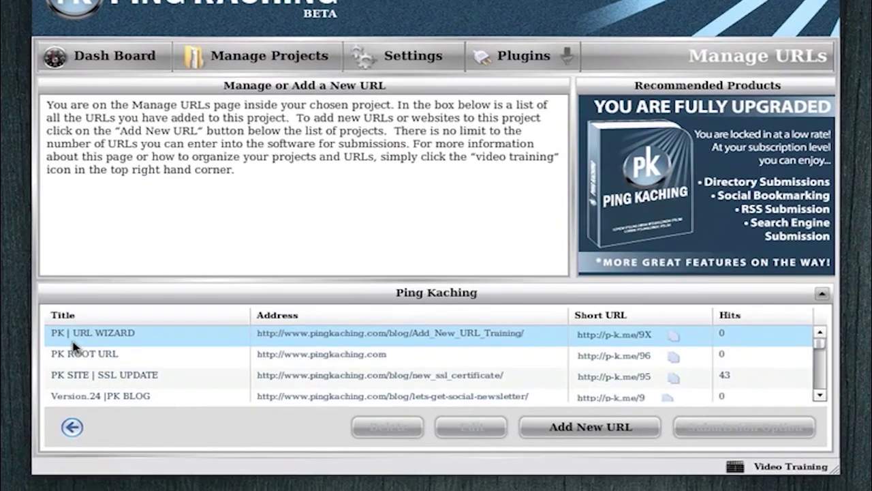
click(76, 350)
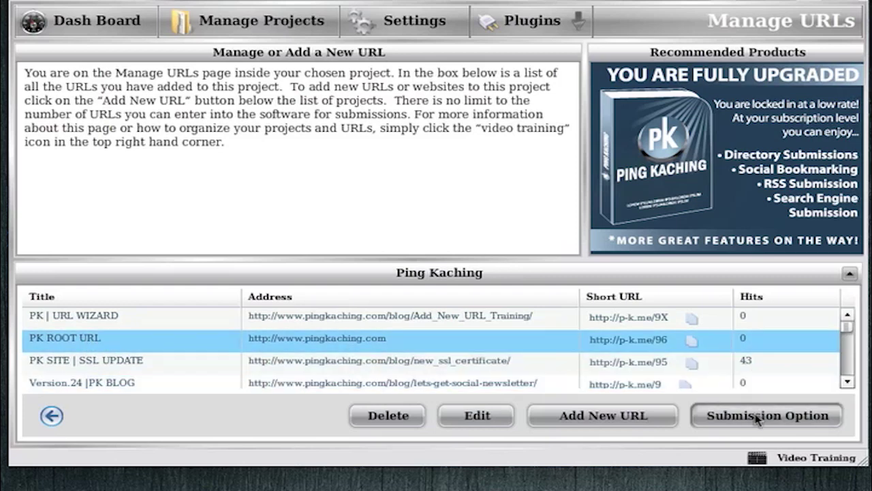
click(759, 417)
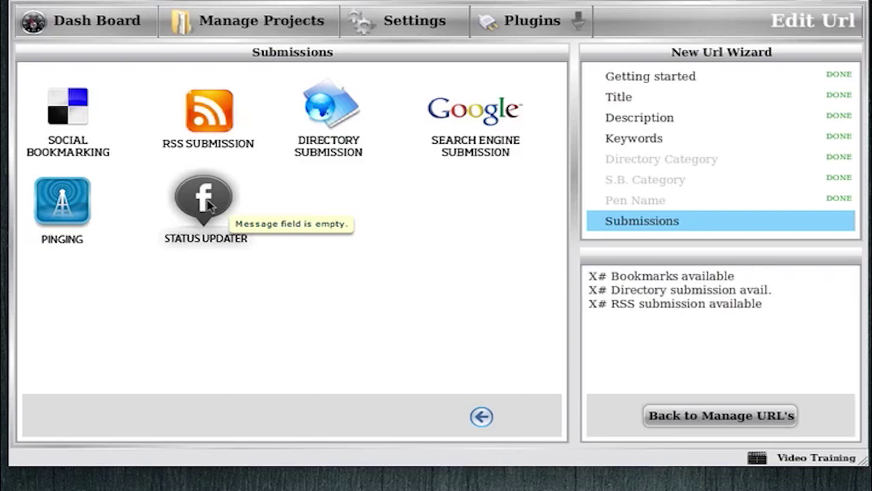
Return to the Title step of the root URL's Edit Url wizard.
click(613, 100)
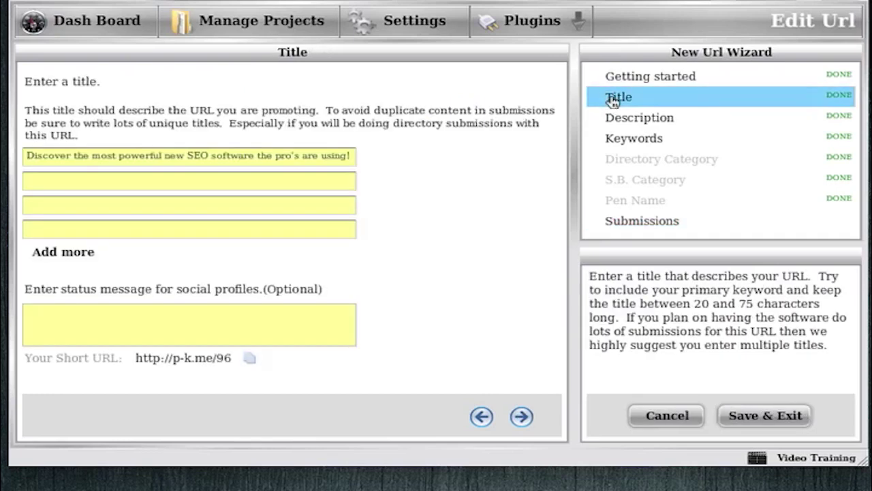
Leave the status message empty, go back to Submissions, and pick the status updater option.
click(218, 336)
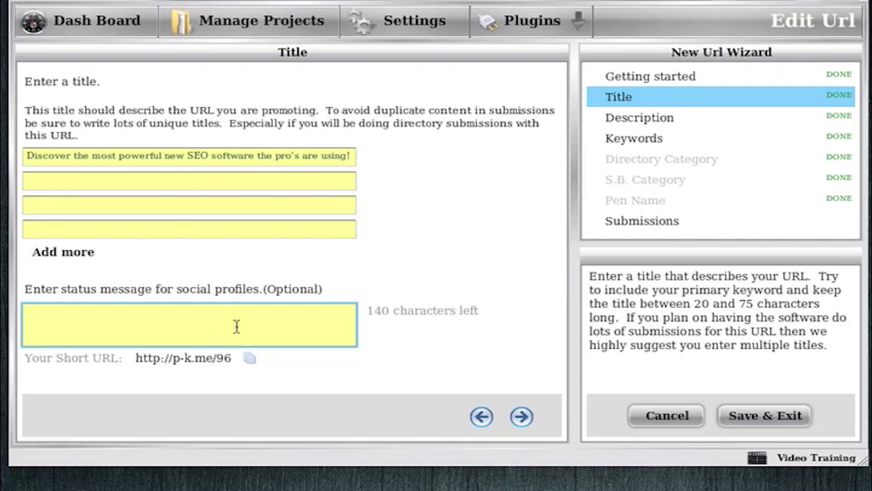
click(625, 232)
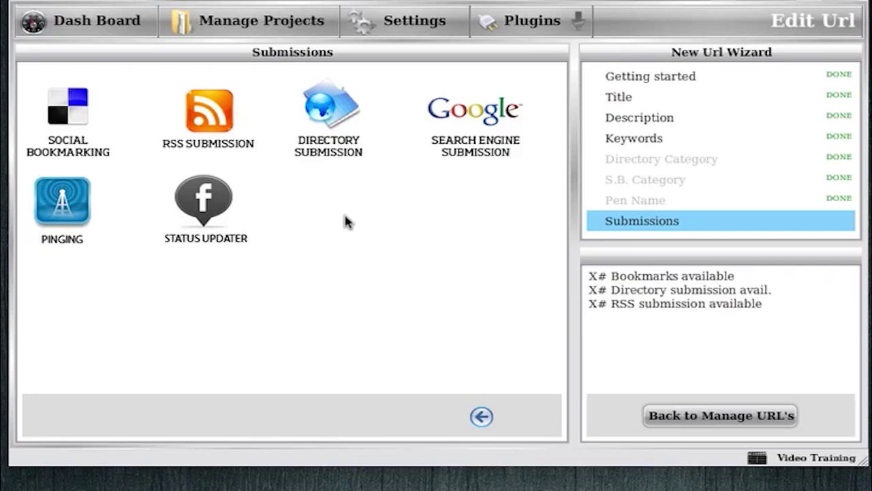
click(210, 215)
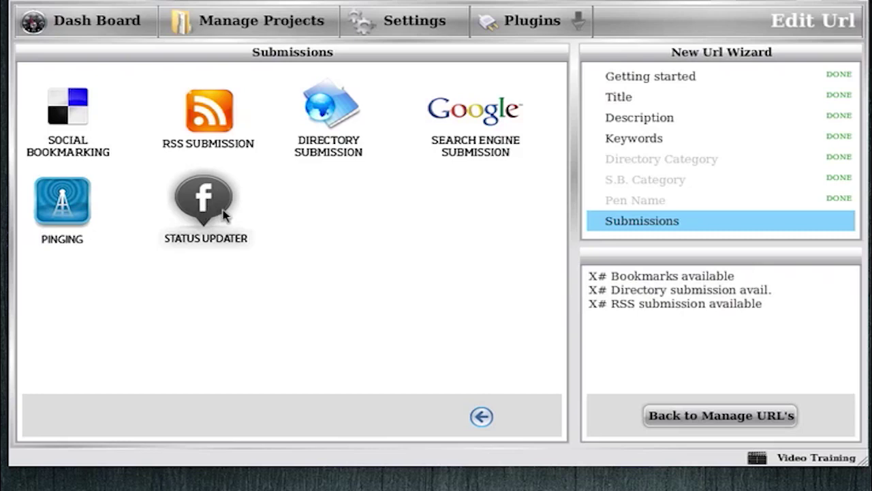
click(80, 132)
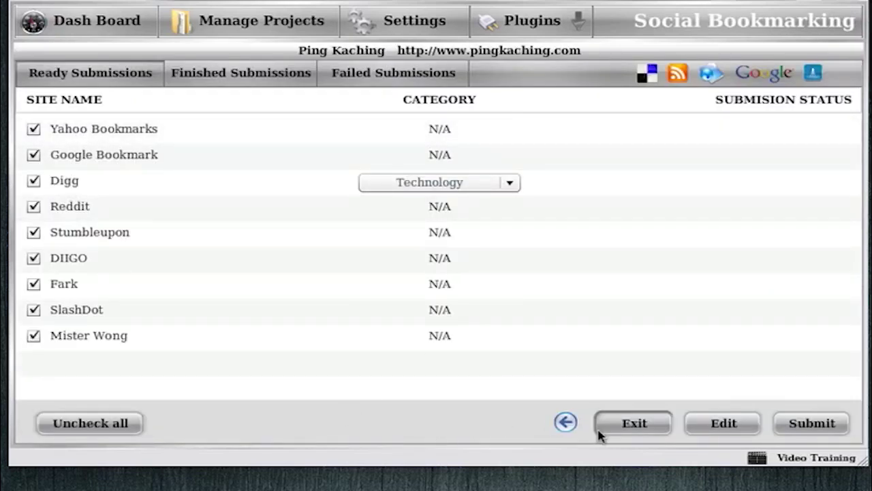
click(565, 424)
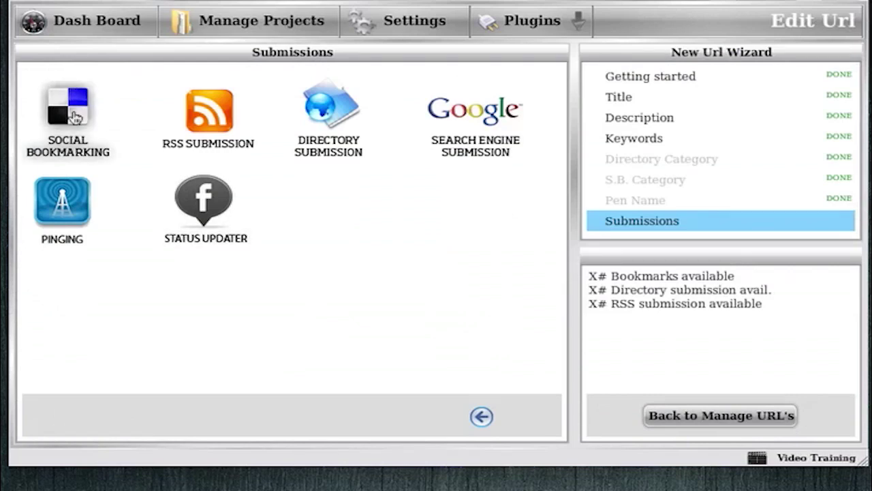
click(75, 118)
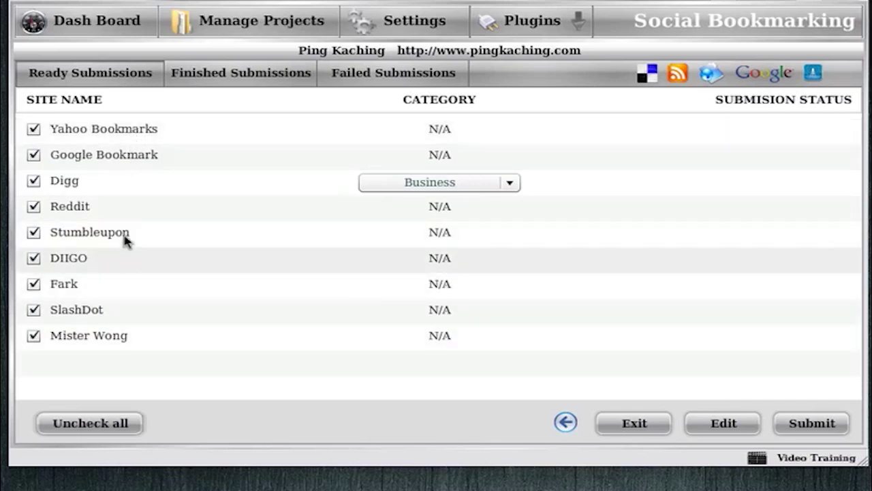
click(215, 83)
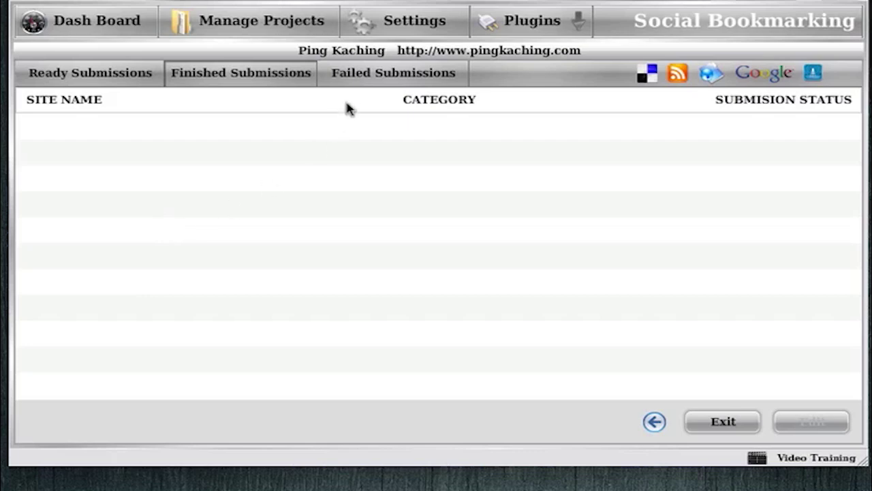
click(359, 82)
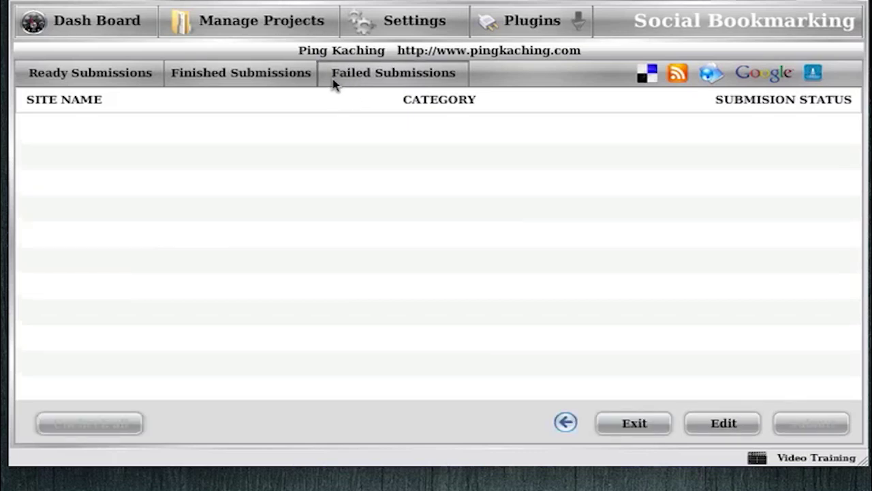
click(89, 83)
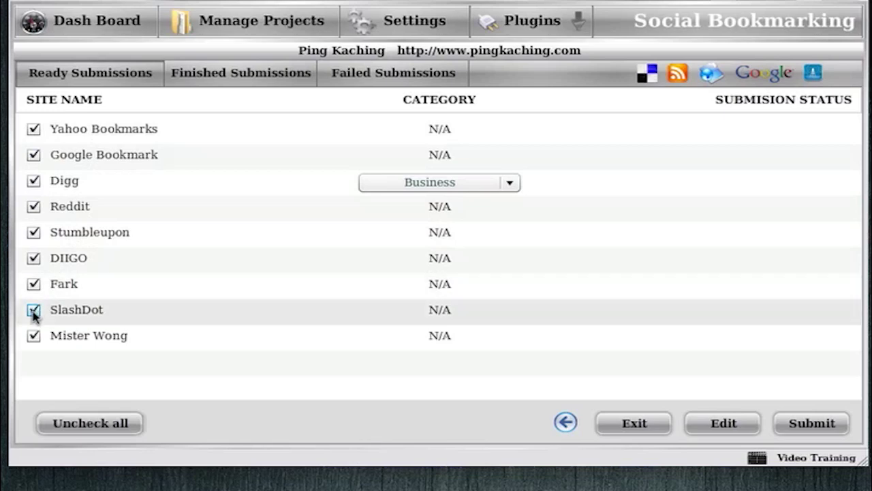
Exclude SlashDot from the bookmarking list and pick Technology from Digg's category dropdown.
click(33, 310)
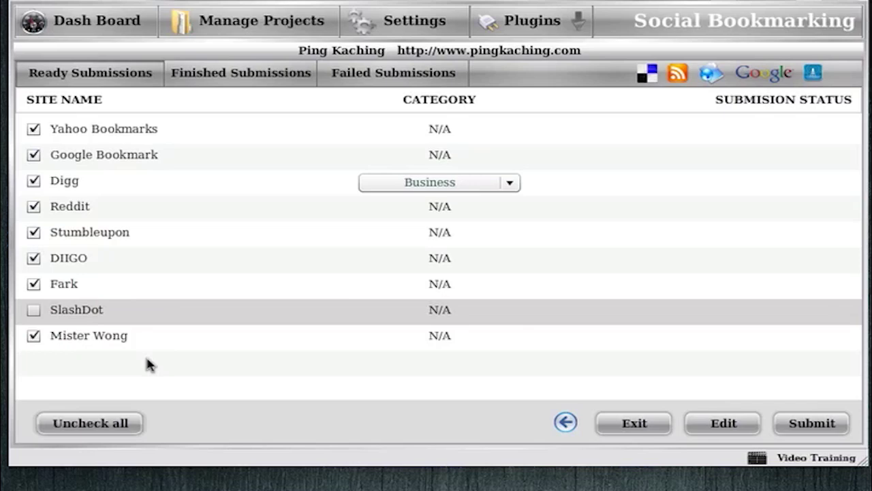
click(460, 186)
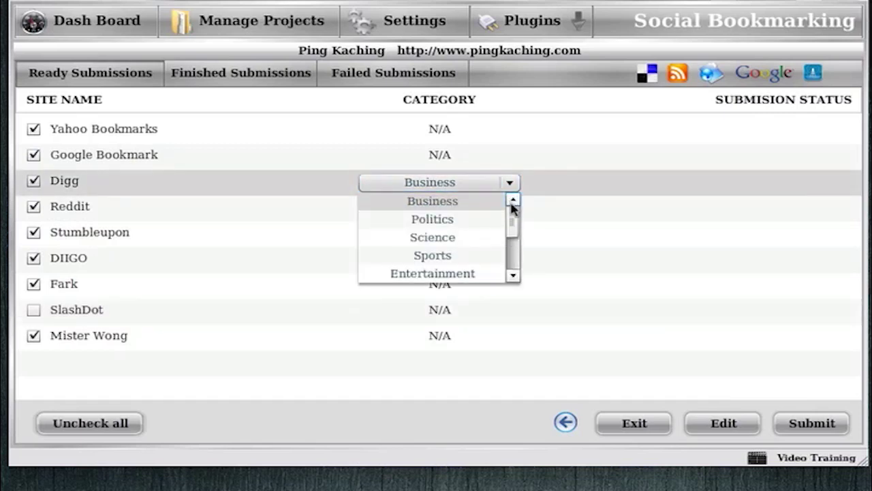
drag(513, 208, 512, 238)
click(446, 238)
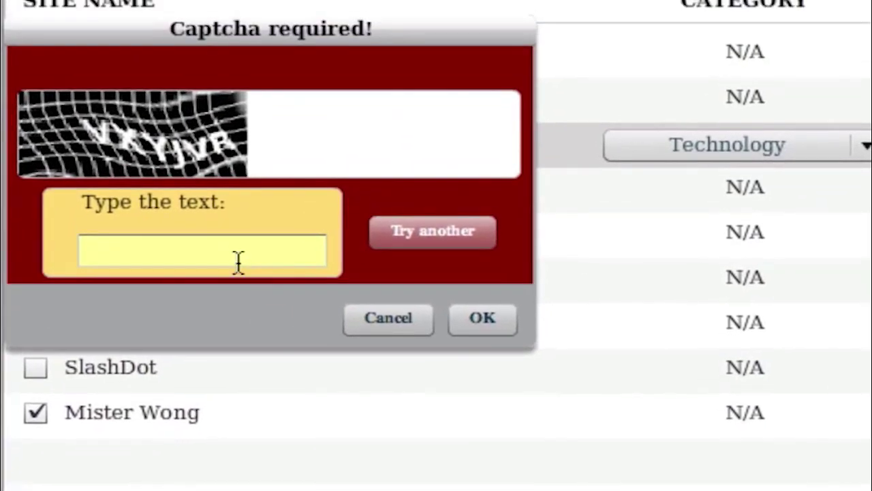
Put the cursor in the empty answer field of the Captcha required prompt at 37%.
click(250, 104)
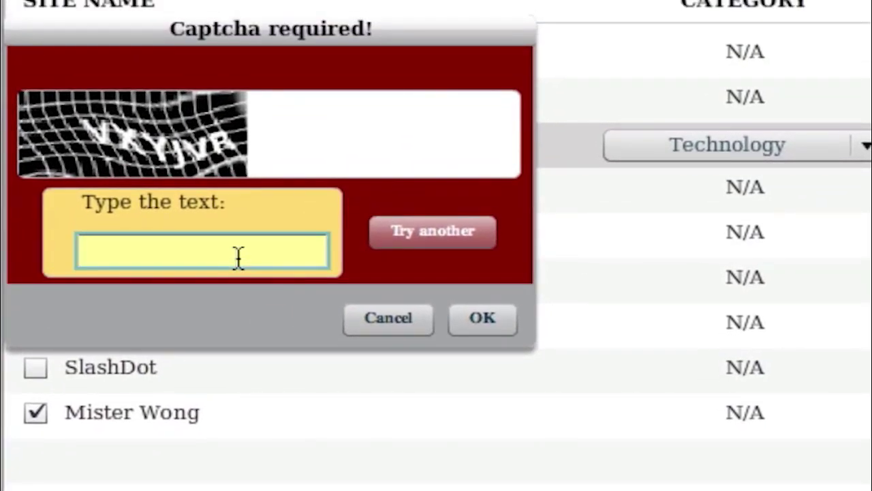
Enter the captcha answer 'vxyjvr', correcting the last character, and confirm it.
text(vxyjva)
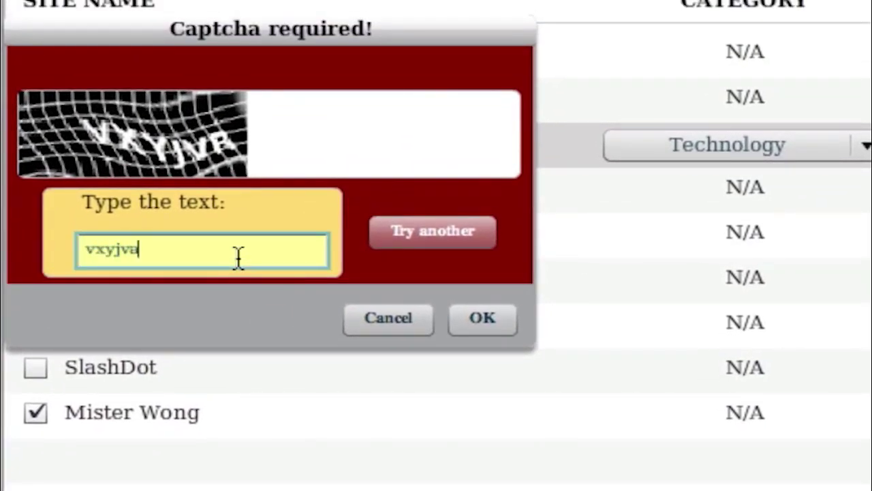
key(BackSpace)
text(r)
click(483, 317)
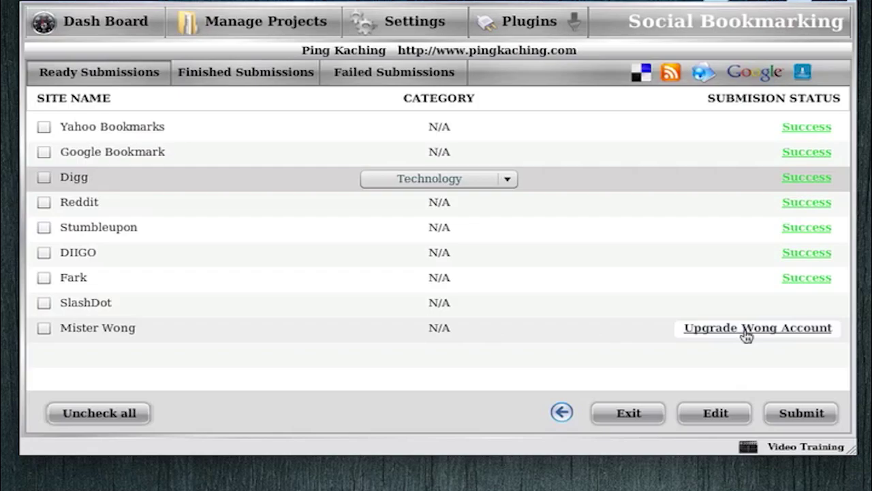
click(745, 334)
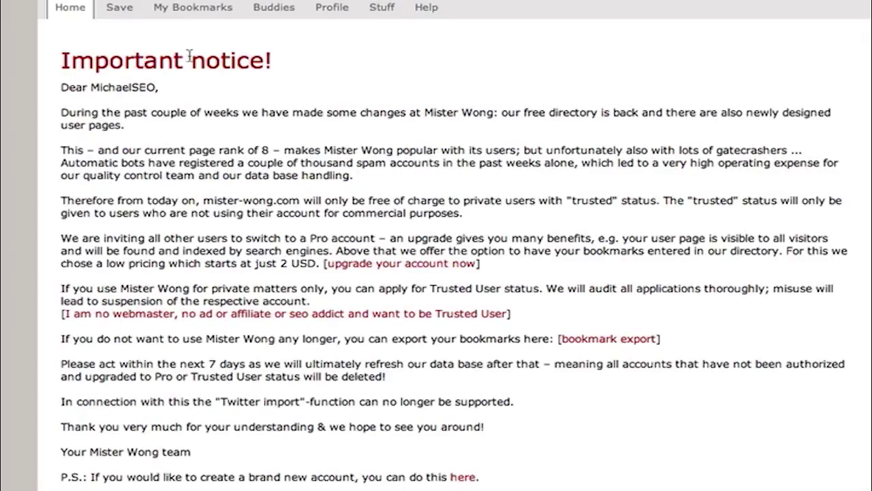
drag(60, 61, 579, 475)
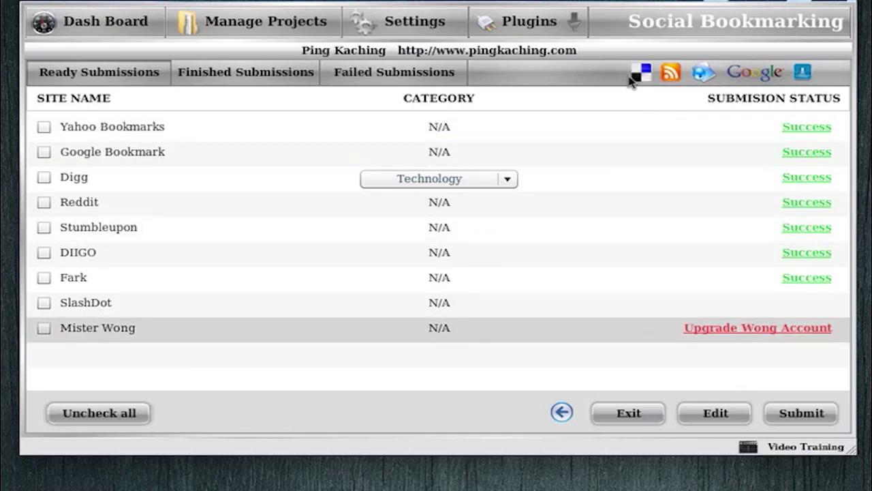
Go back to the Submissions page, reopen social bookmarking, then switch to RSS feed submissions.
click(562, 413)
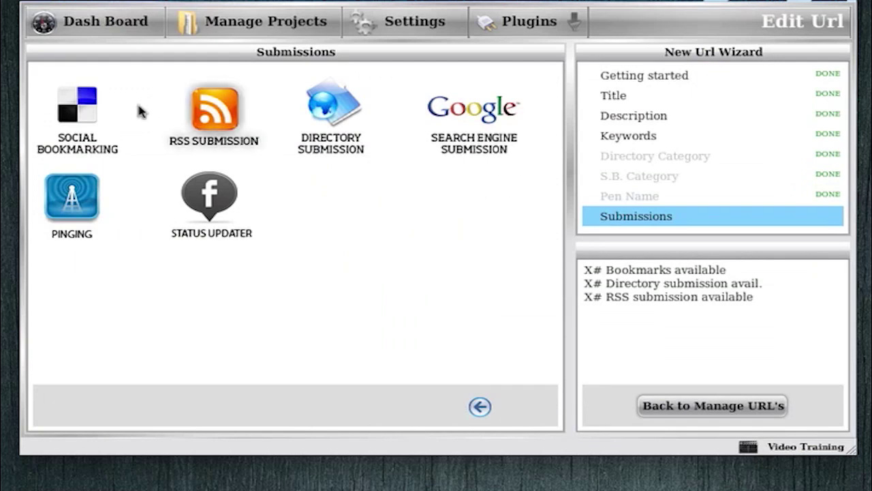
click(89, 126)
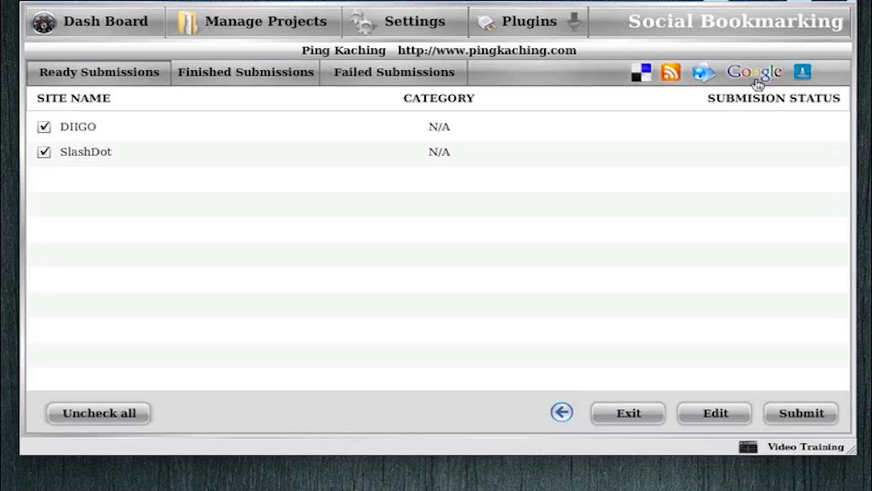
click(672, 80)
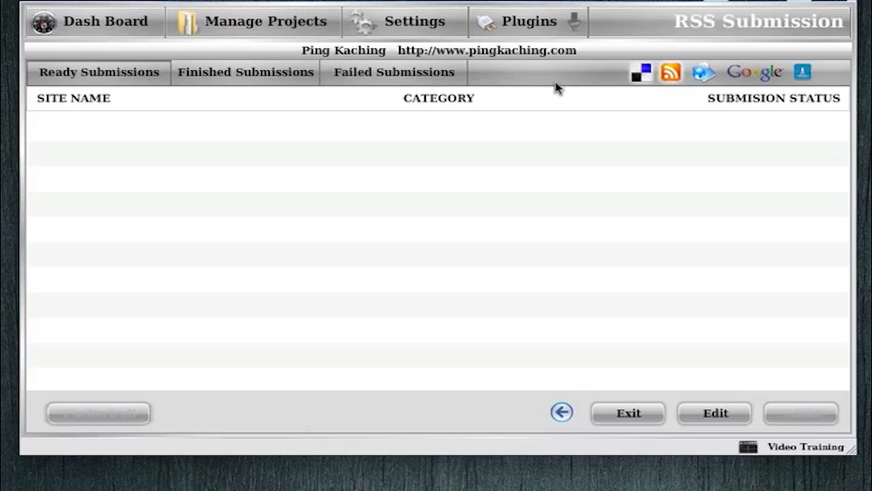
Compare the RSS Ready and Finished Submissions lists, ending on the nine finished feed sites.
click(237, 87)
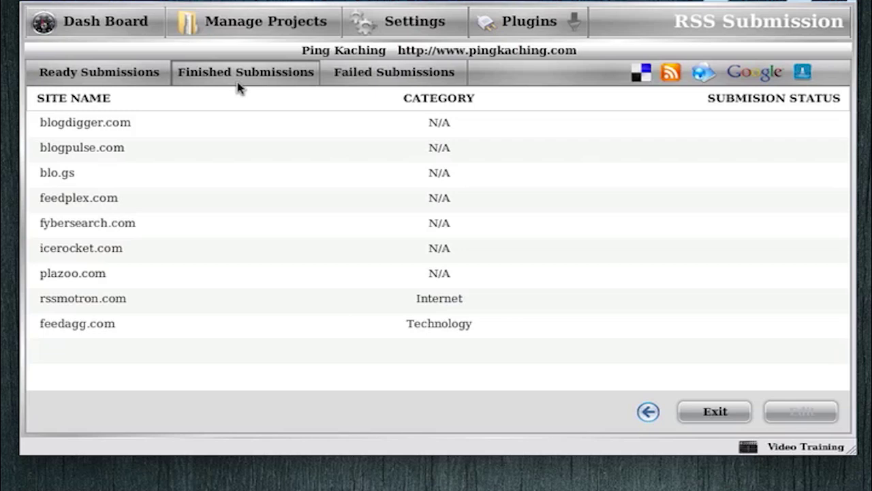
click(118, 76)
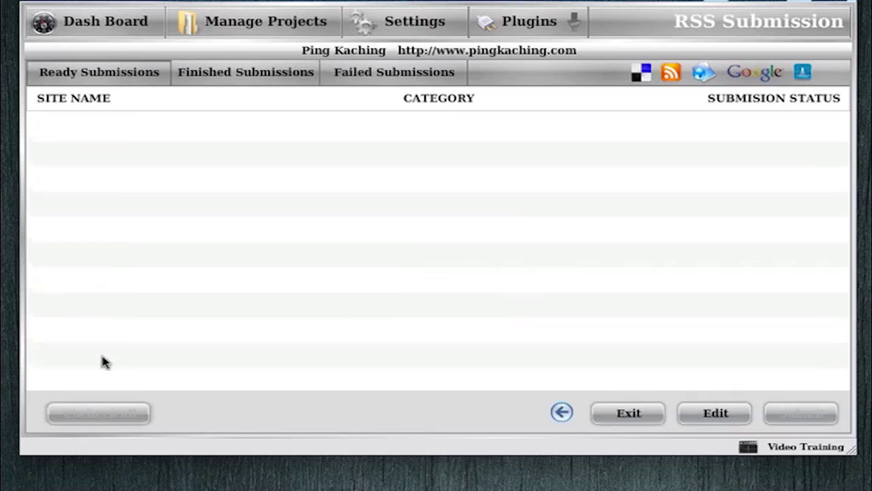
click(206, 80)
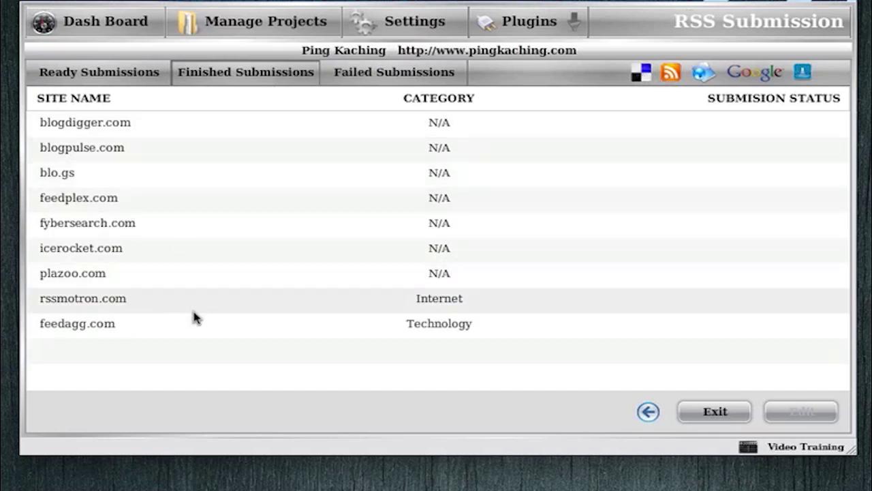
Show the project's Directories page with its ready list of checked sites like 160marketing.com and 777media.com.
click(704, 75)
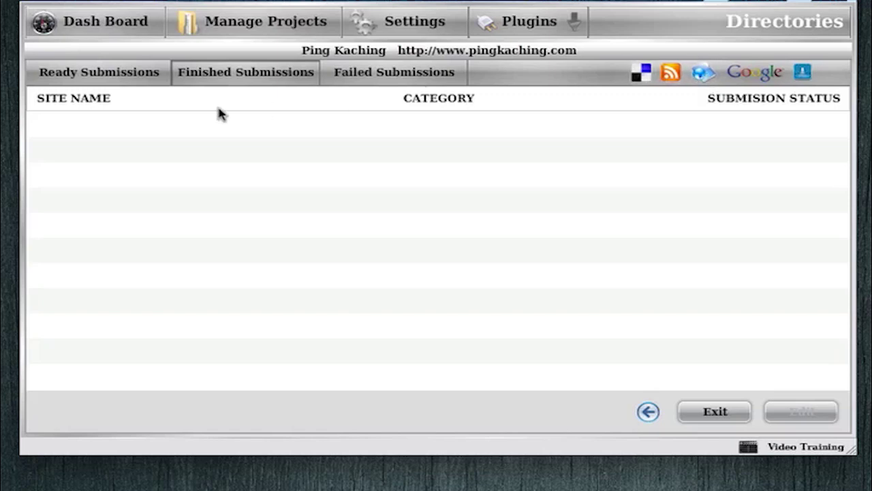
click(114, 81)
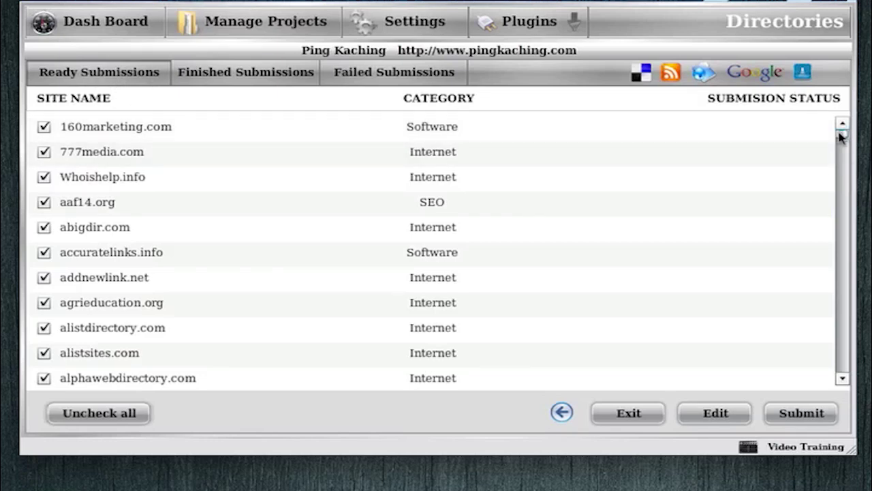
Submit the project to every checked directory, from 160marketing.com through linkfounder.info.
mouse_move(841, 136)
mouse_down()
mouse_move(847, 268)
mouse_move(849, 127)
mouse_up()
click(802, 413)
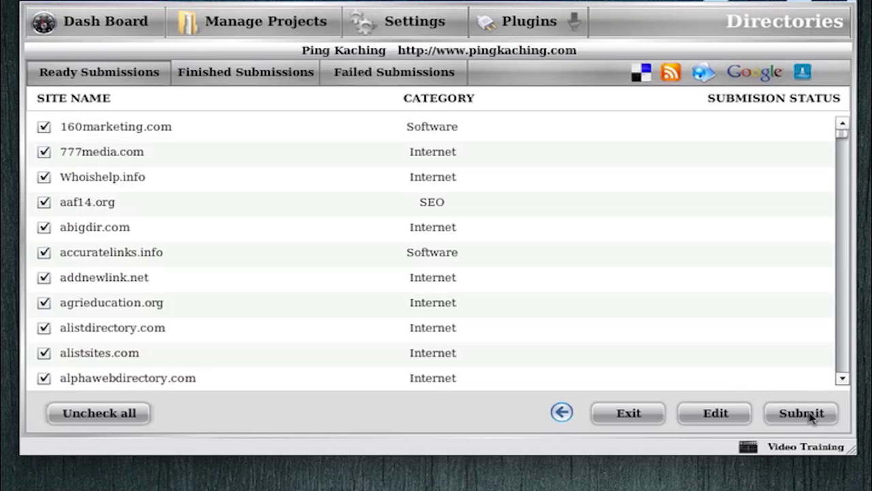